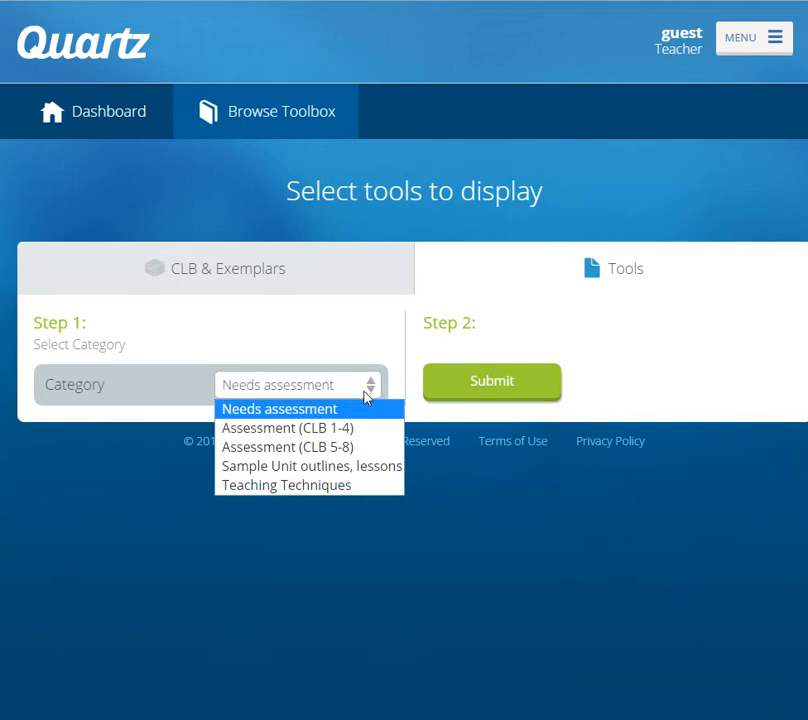
- Show the tools in the Assessment (CLB 1-4) category and bring up the link options for the CLB 3-4, Speaking-I form
click(366, 428)
click(509, 382)
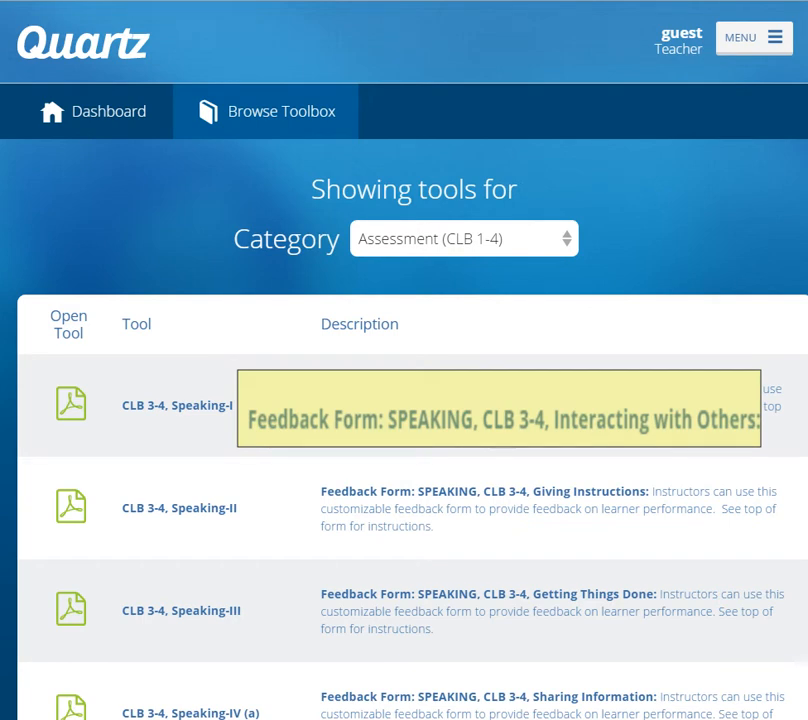
right_click(68, 401)
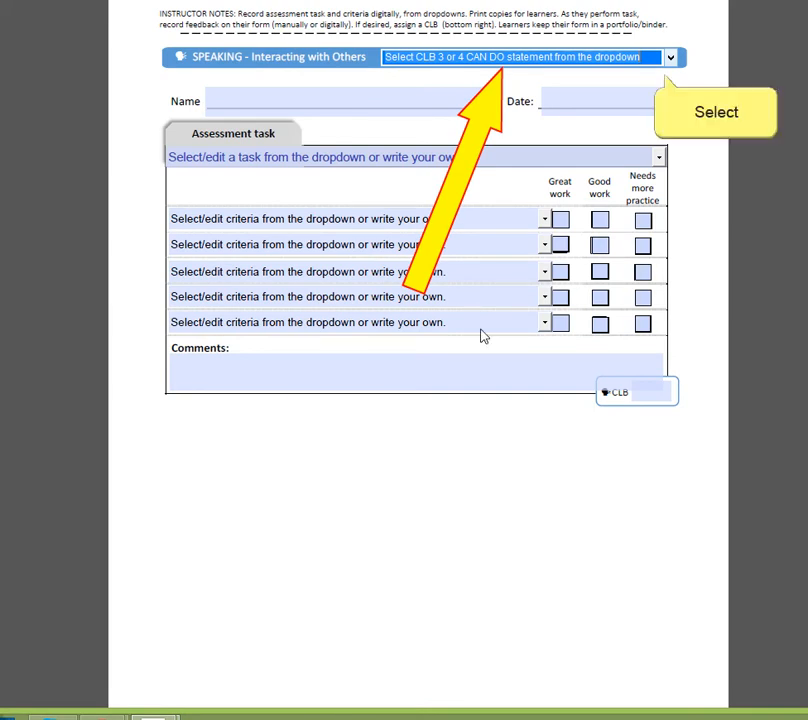
- Choose the statement "CLB 3 - Have very short, simple social conversations." and fill in the learner's name and the date May 7
click(670, 58)
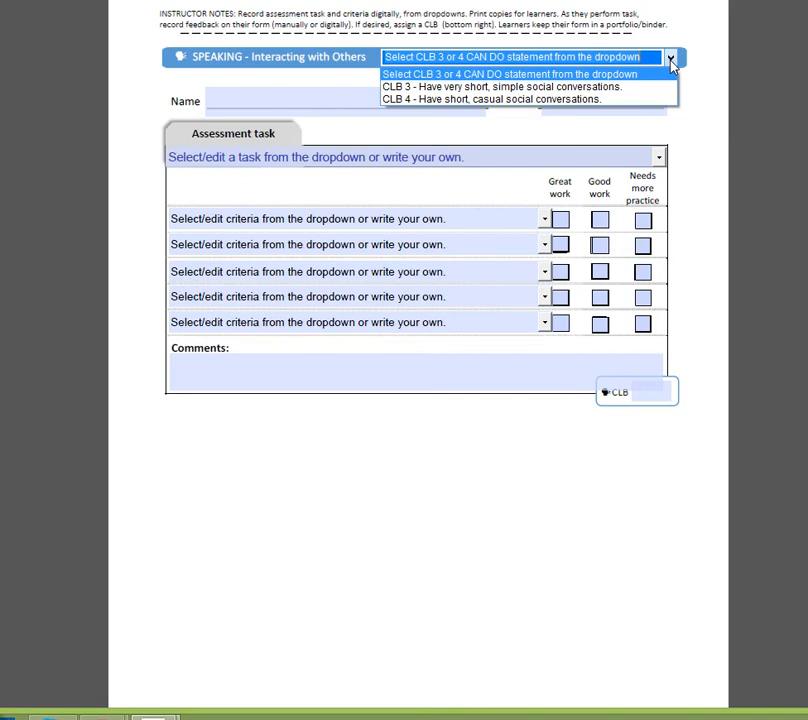
click(600, 87)
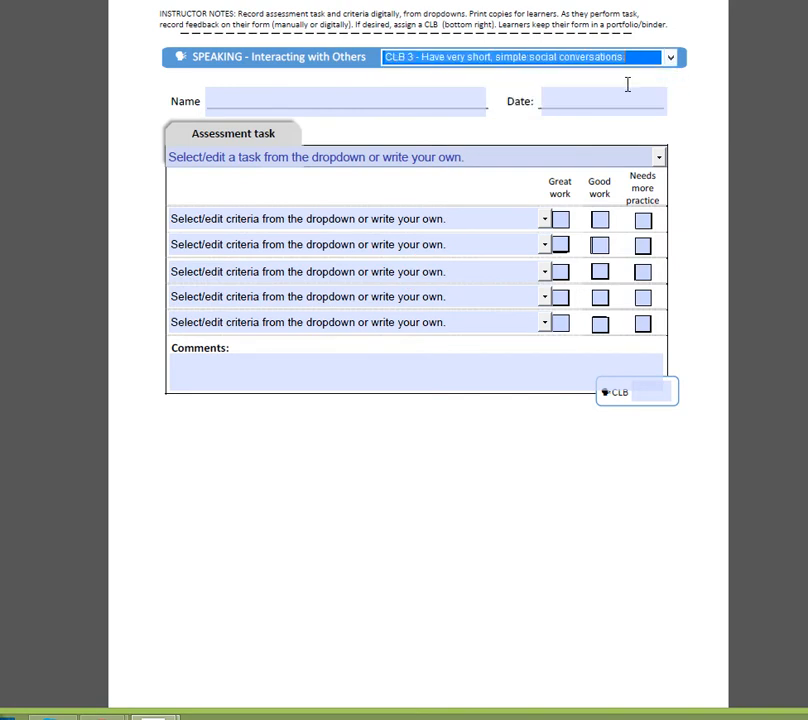
click(317, 103)
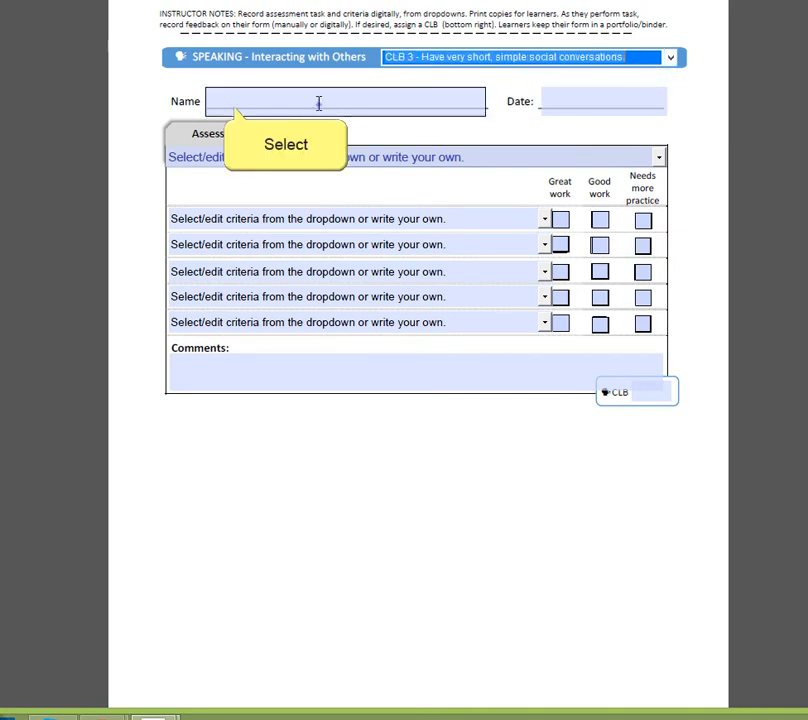
key(Tab)
text(May 7)
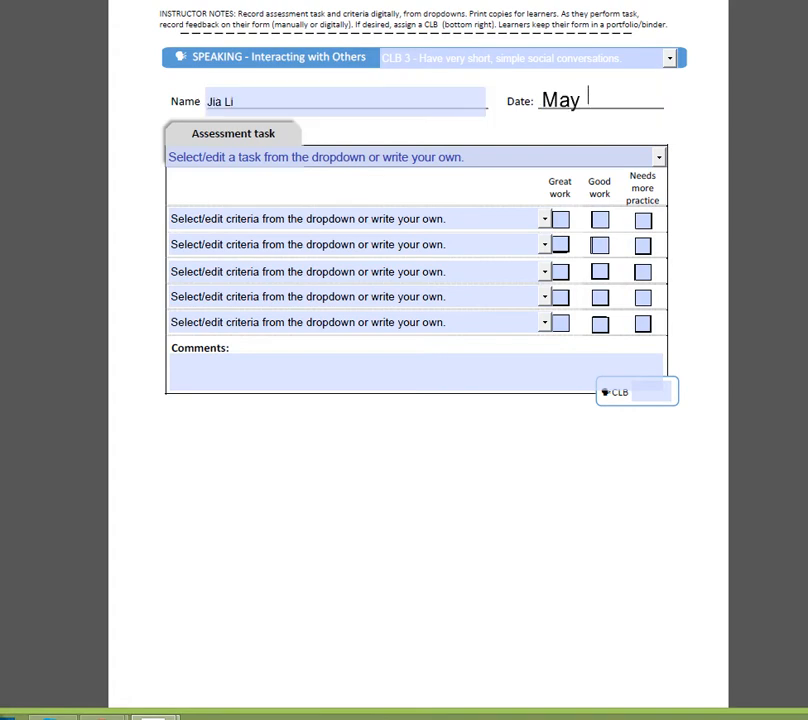
key(Return)
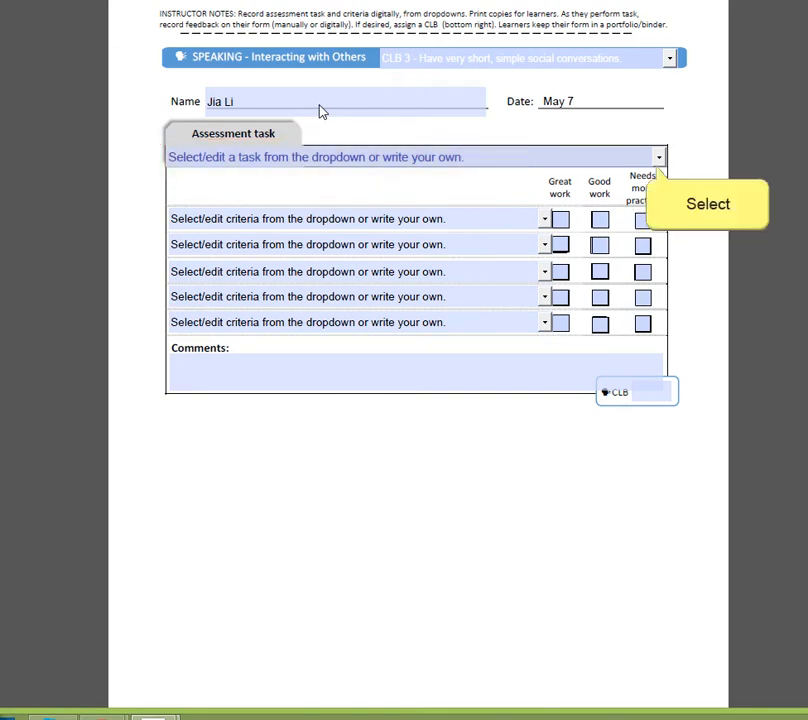
- Choose the roleplay task about introducing yourself at a party, with "Uses a common greeting and begins the conversation." as the first criterion
click(659, 158)
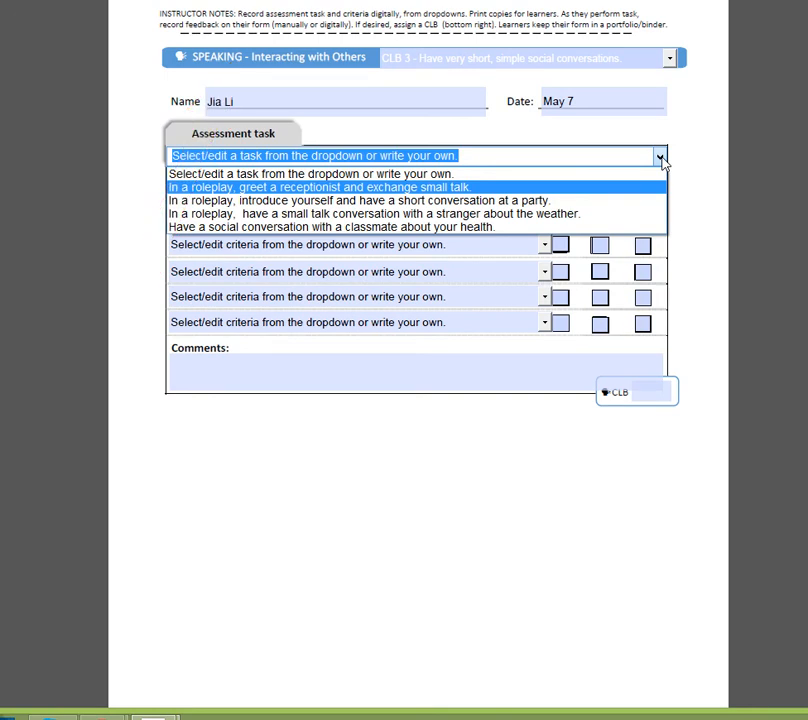
click(565, 202)
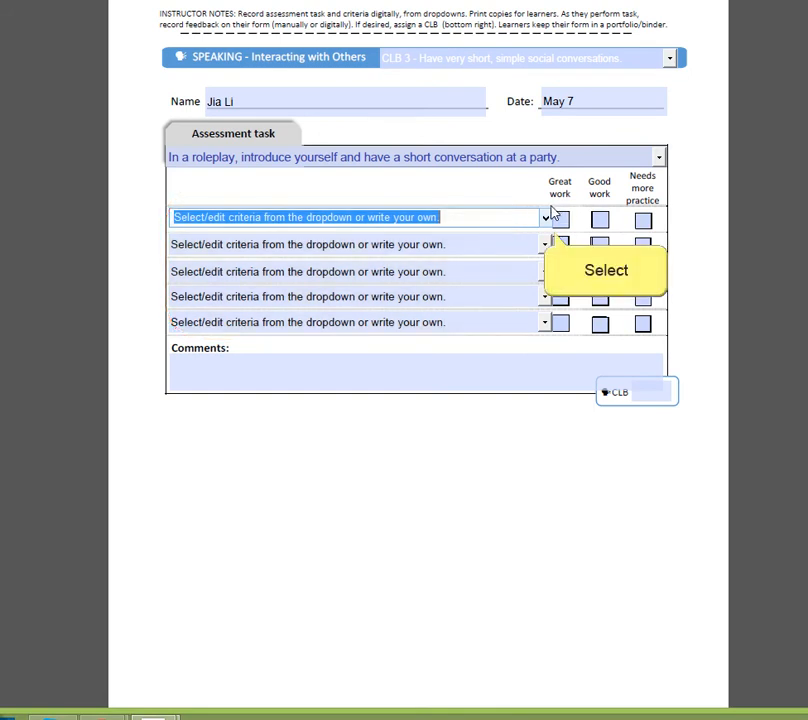
click(547, 220)
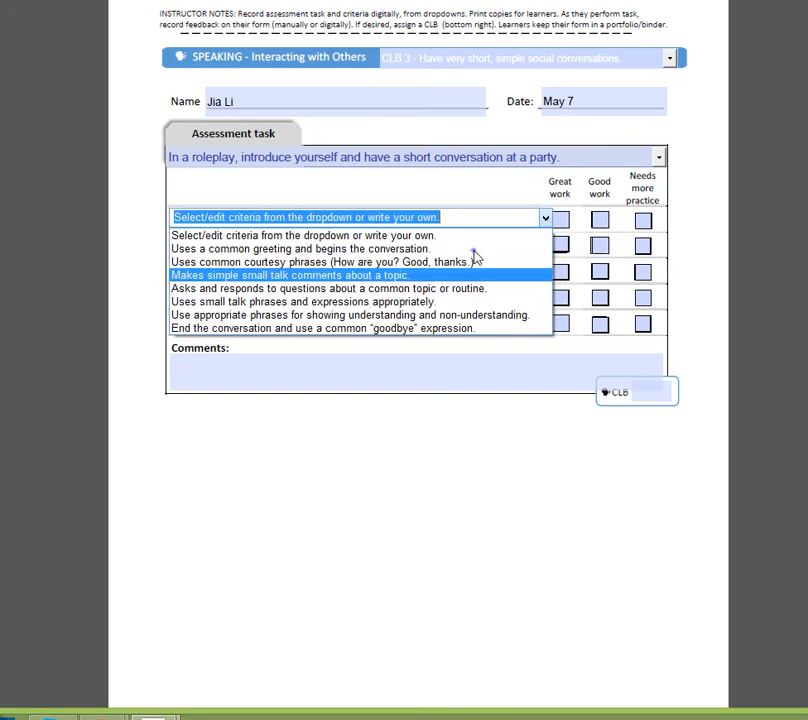
click(473, 250)
- Set the remaining four criteria to common courtesy phrases, simple small talk comments, appropriate small talk phrases, and ending with a "goodbye" expression
click(536, 244)
click(545, 244)
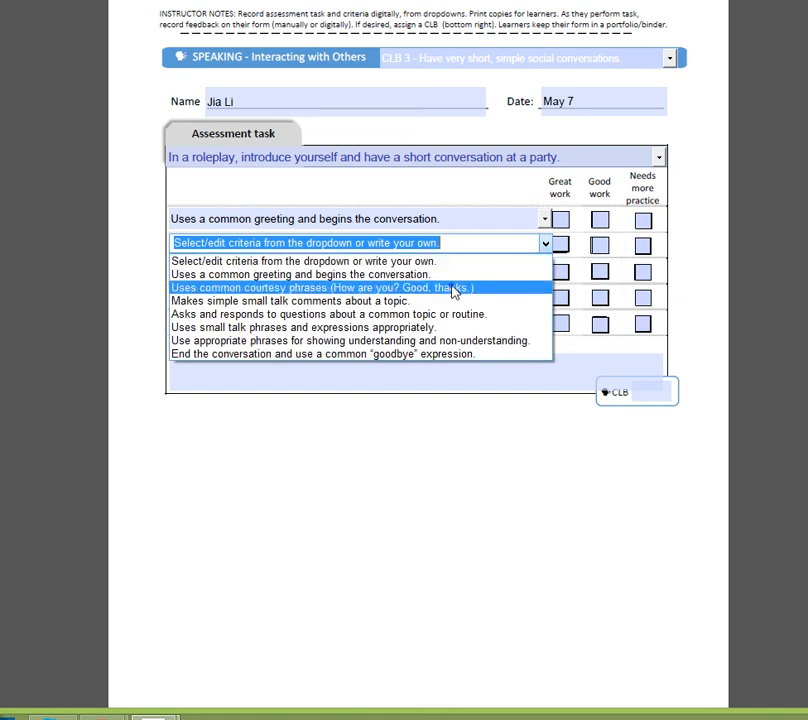
click(453, 290)
click(545, 270)
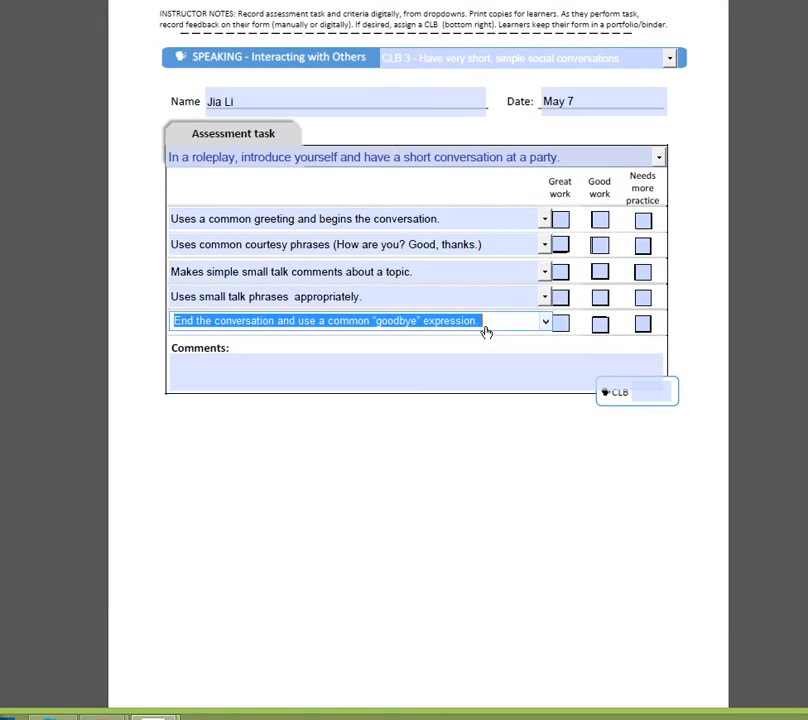
- Rate the five criteria Great, Good, Great, Needs more practice and Needs more practice, and enter the comment "Good work"
click(561, 221)
click(600, 247)
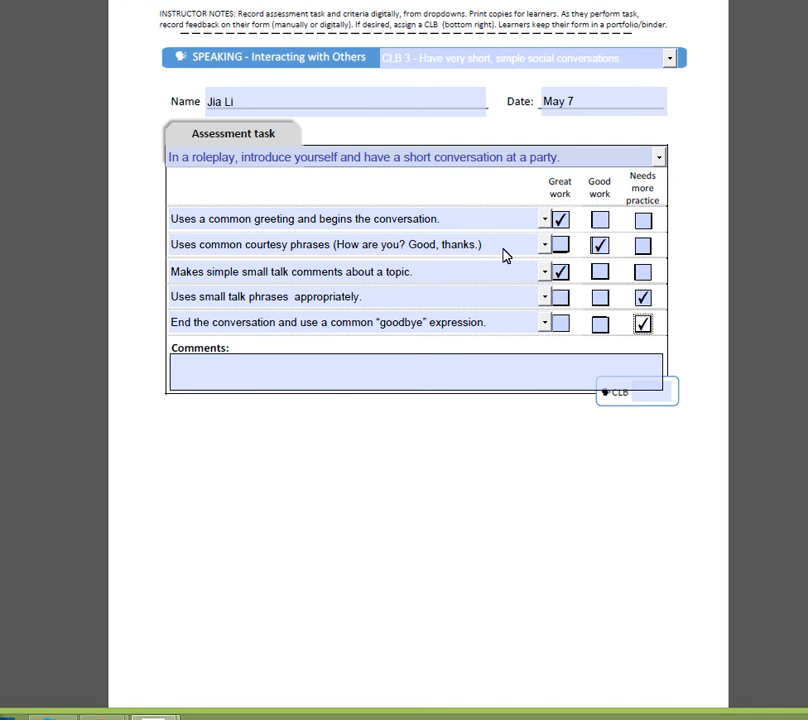
click(213, 377)
text(Good wo)
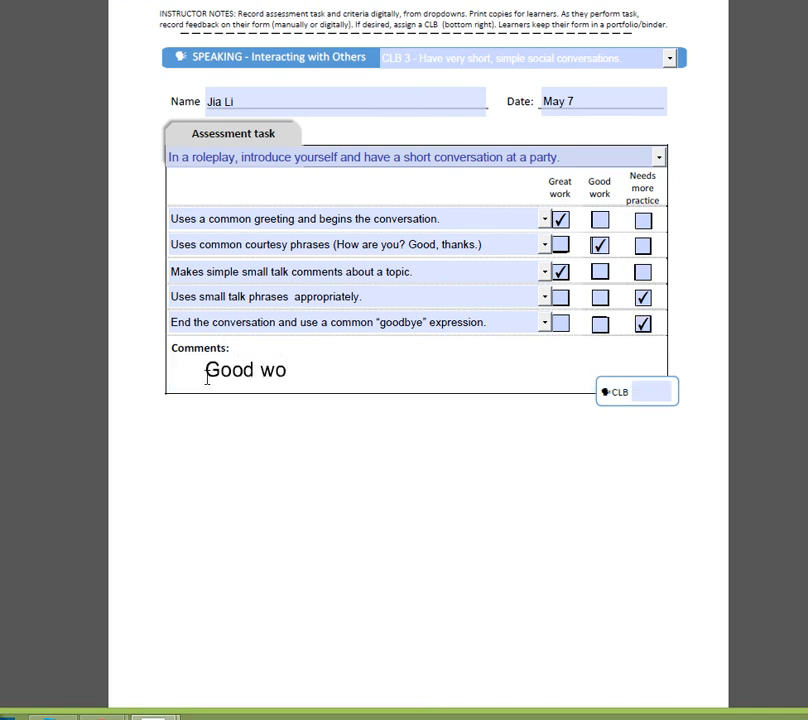
text(rk)
key(Tab)
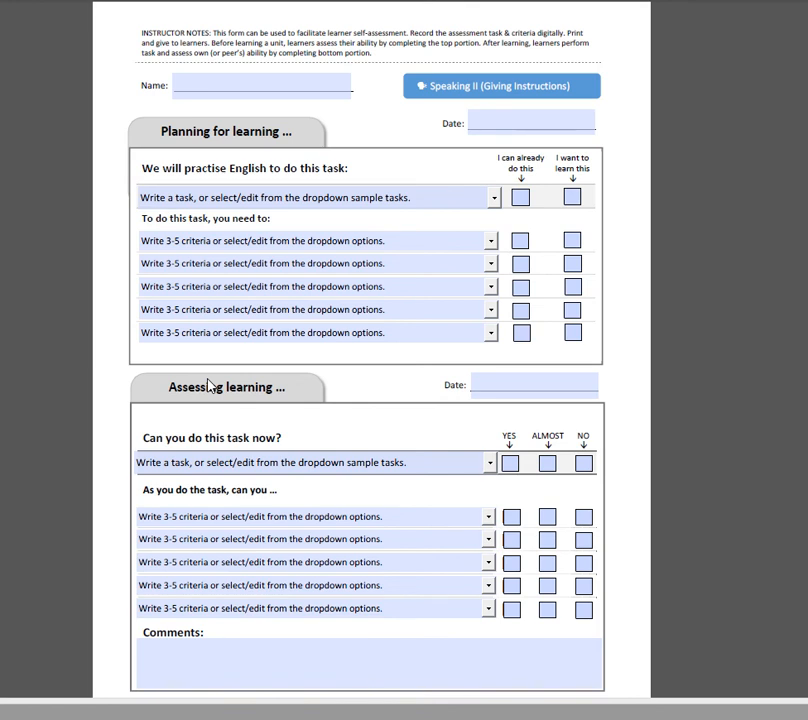
- Choose the task of giving a classmate directions to the cafeteria, with "Speak clearly enough that the listener can understand." as the first planning criterion
click(495, 202)
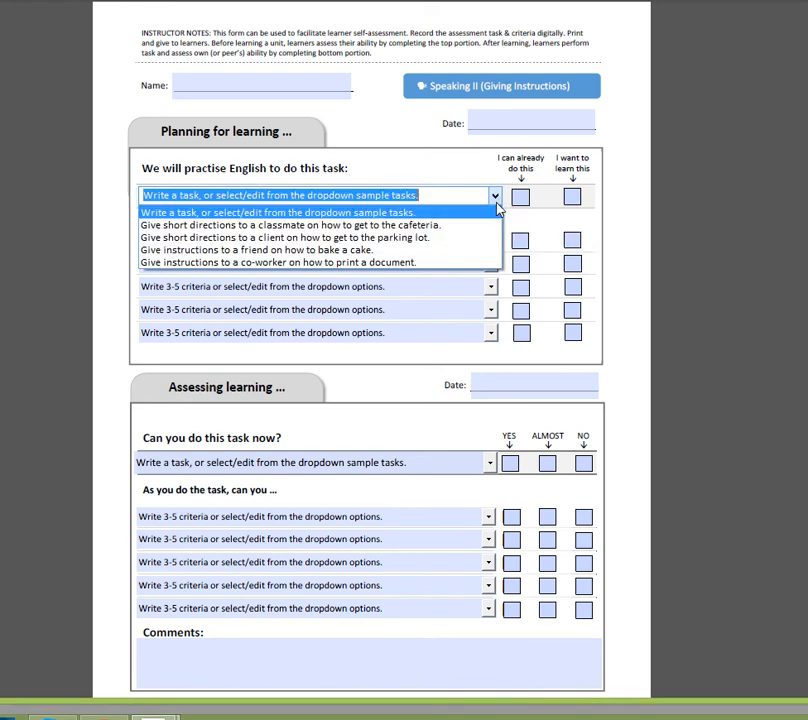
click(462, 225)
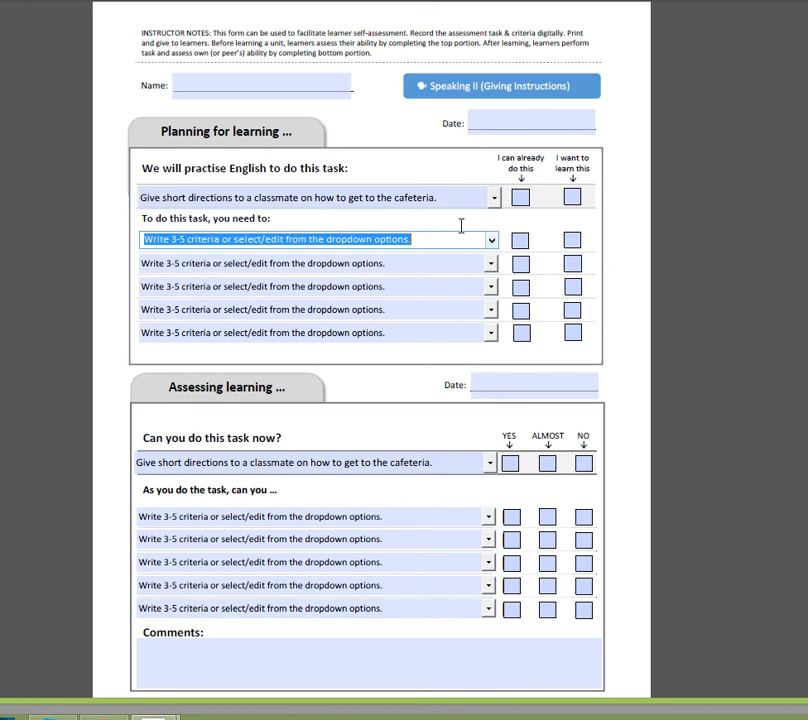
click(491, 240)
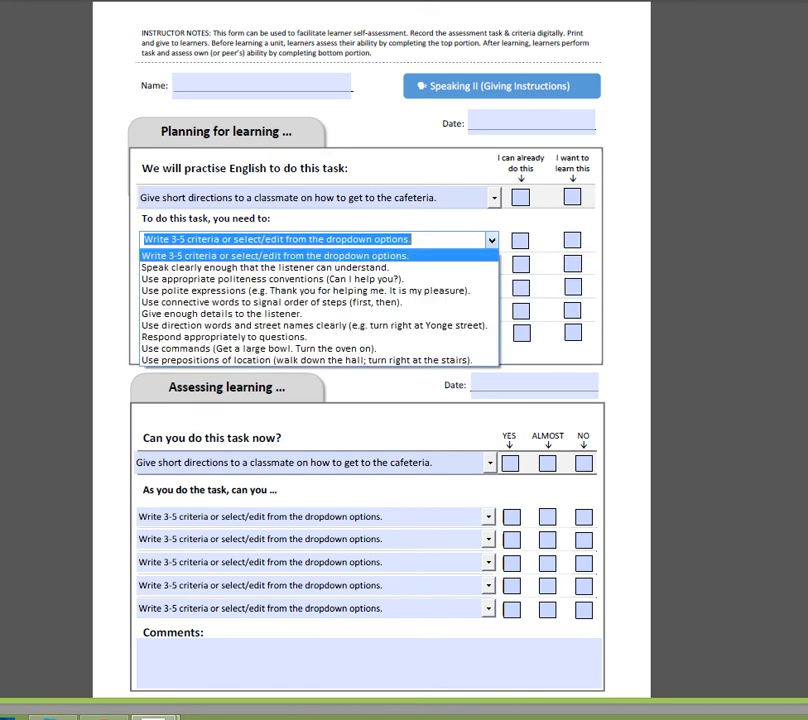
click(265, 267)
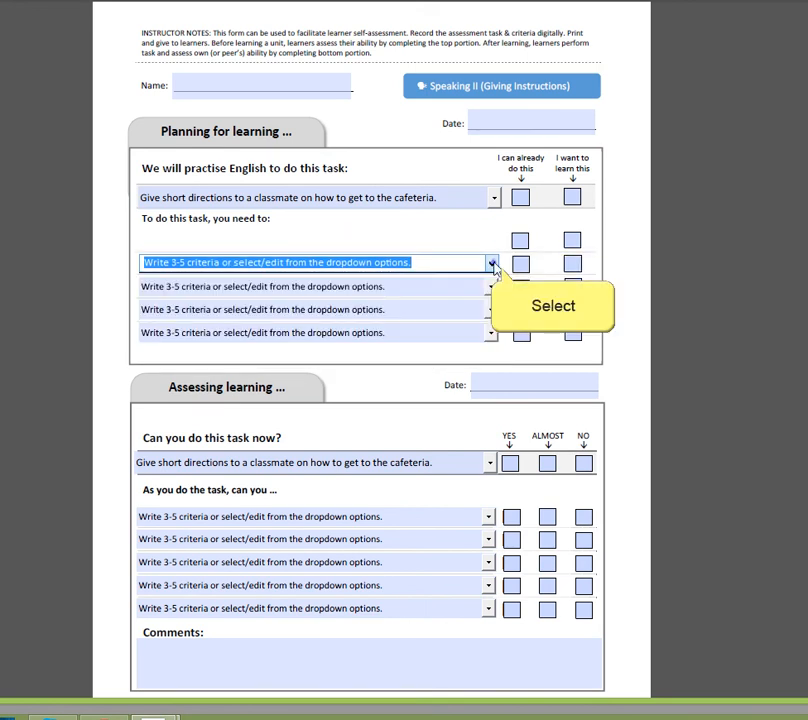
- Set the second to fourth planning criteria to polite expressions, direction words and street names, and "Respond appropriately to questions."
click(491, 262)
click(265, 313)
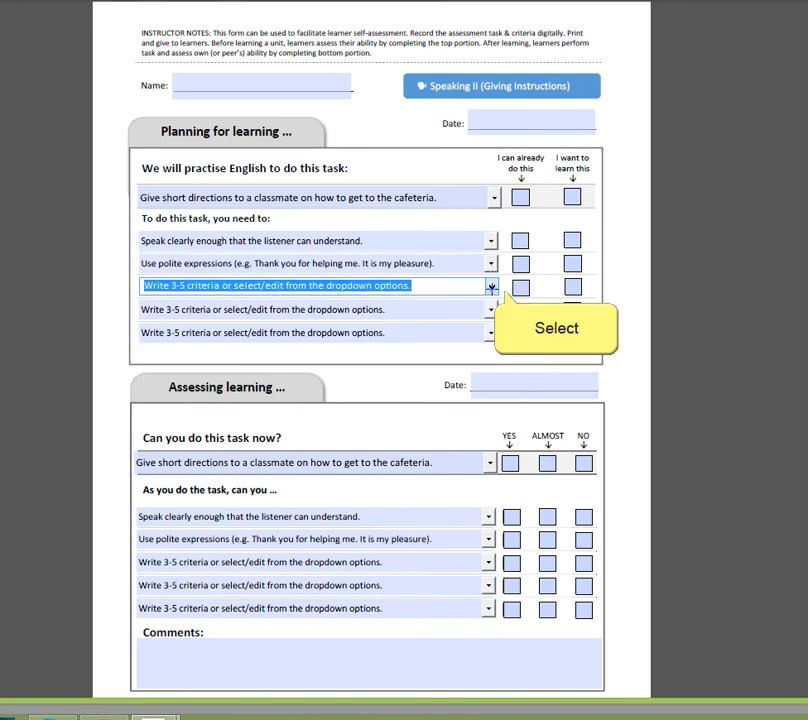
click(491, 285)
click(265, 371)
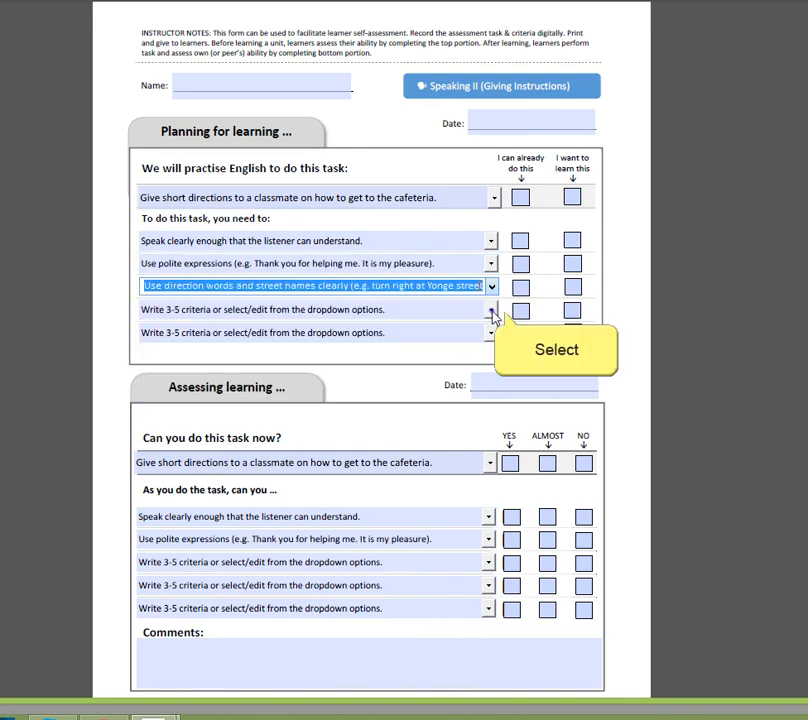
click(491, 308)
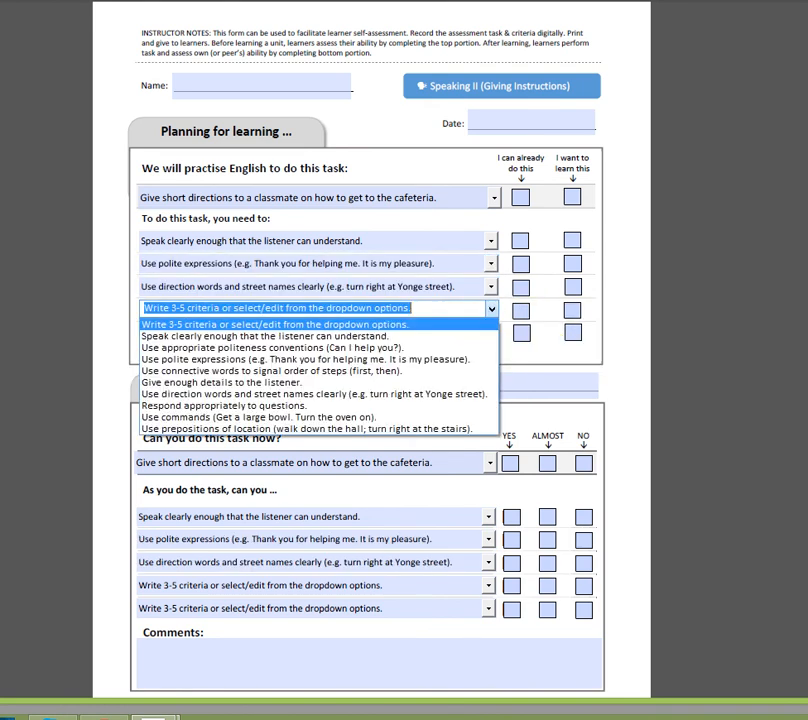
click(224, 405)
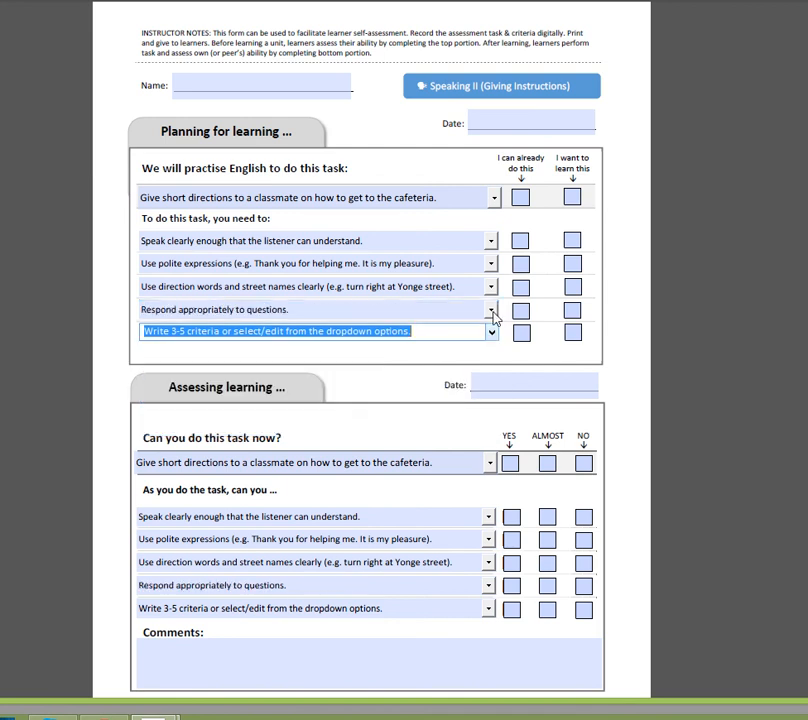
- Open the sample options for the fifth planning criterion
click(491, 331)
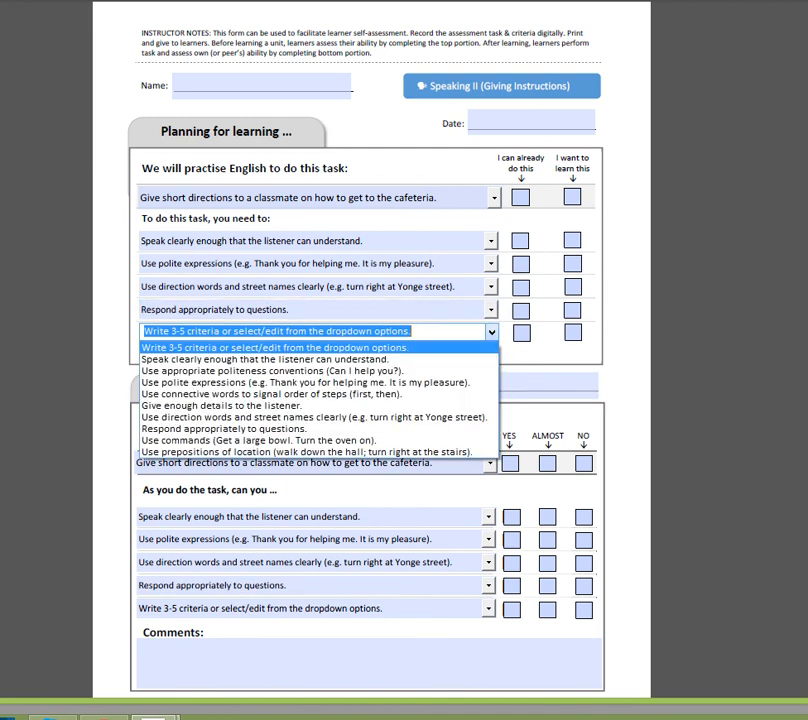